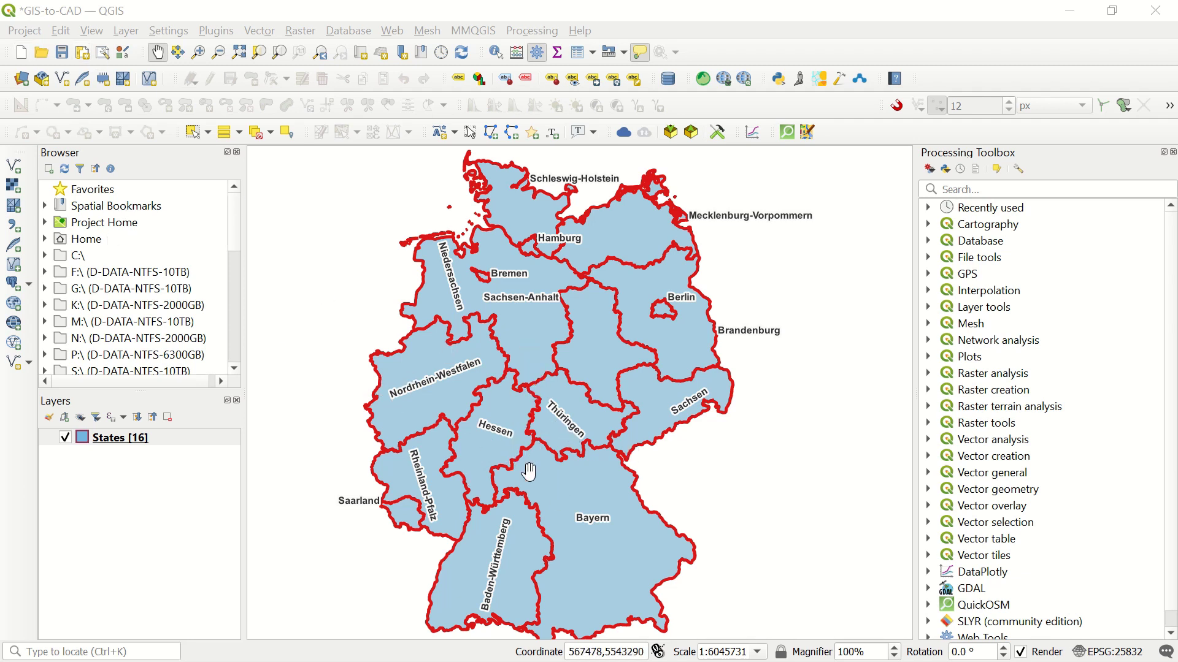
Step: Style the States layer as Categorized on NAME_1, with one classified colour per state
{"action": "mouse_move", "coordinate": [529, 472]}
{"action": "right_click", "coordinate": [140, 447]}
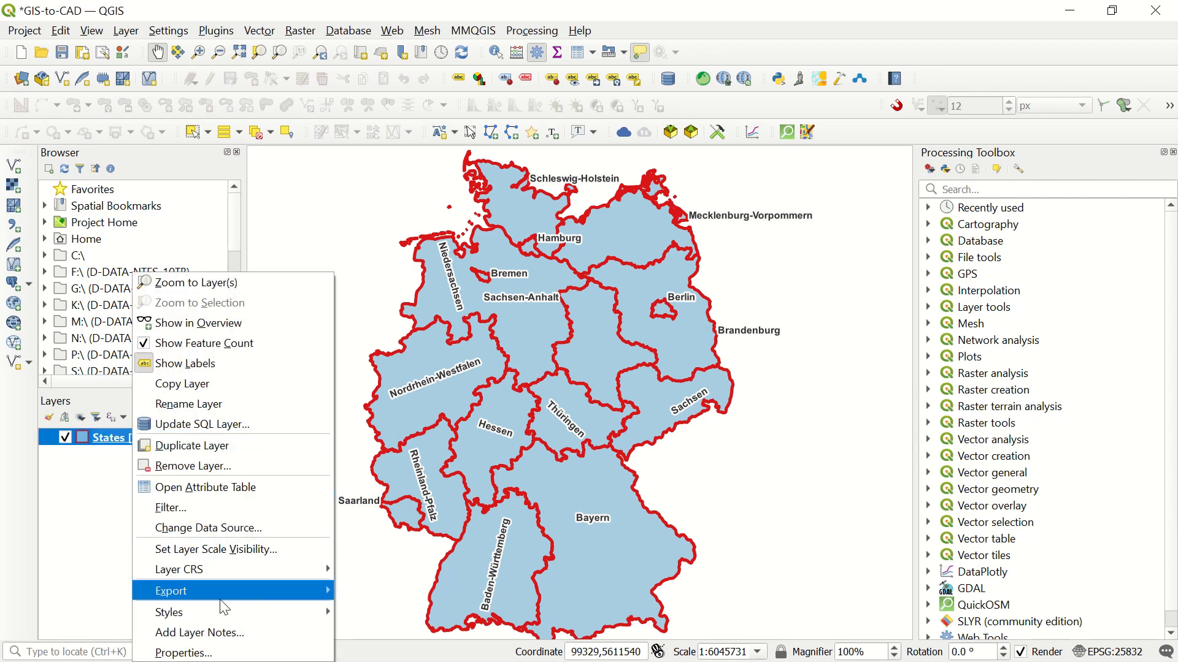
{"action": "left_click", "coordinate": [223, 650]}
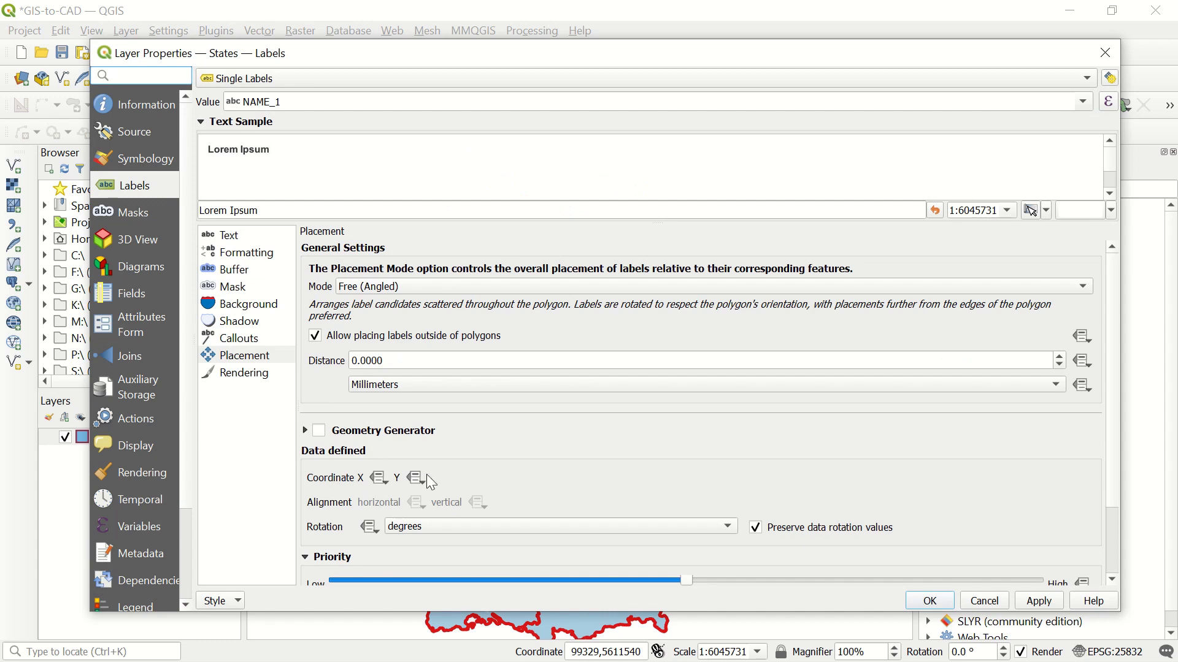
{"action": "left_click", "coordinate": [149, 161]}
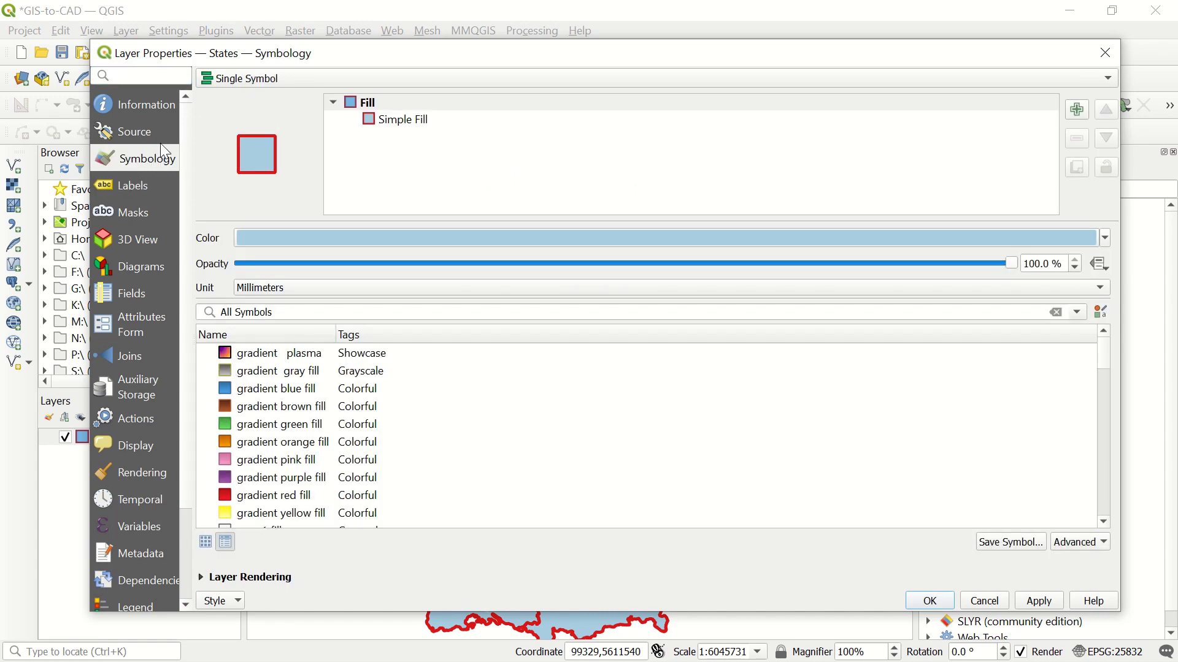
{"action": "left_click", "coordinate": [347, 83]}
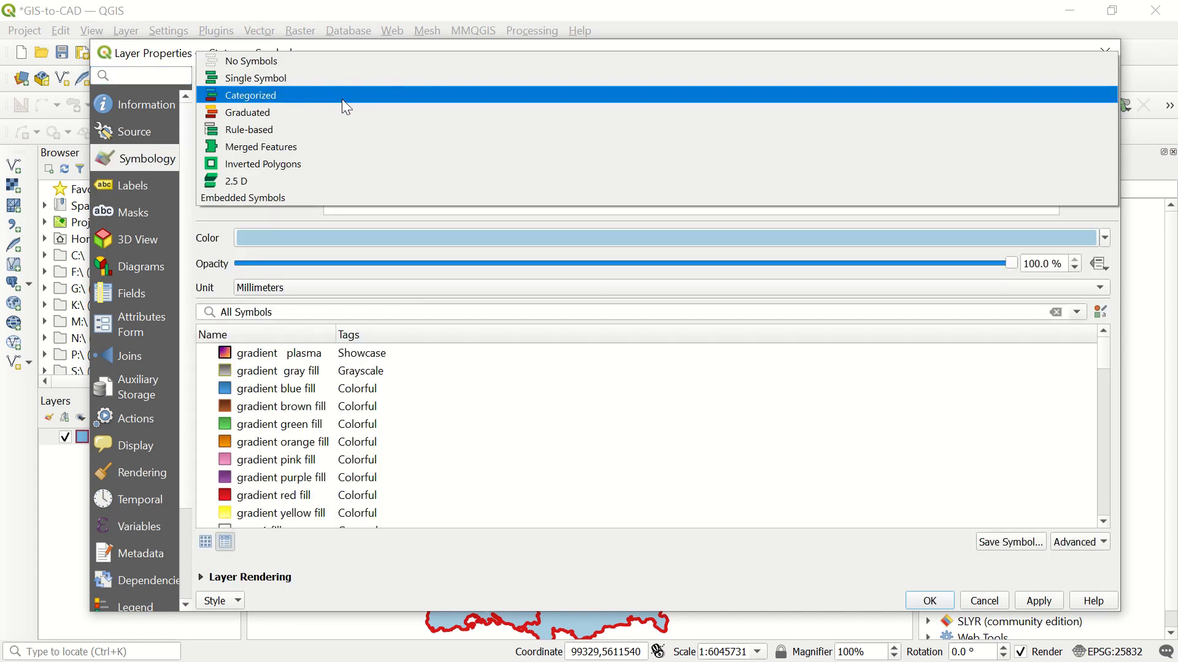
{"action": "left_click", "coordinate": [341, 98]}
{"action": "left_click", "coordinate": [1083, 104]}
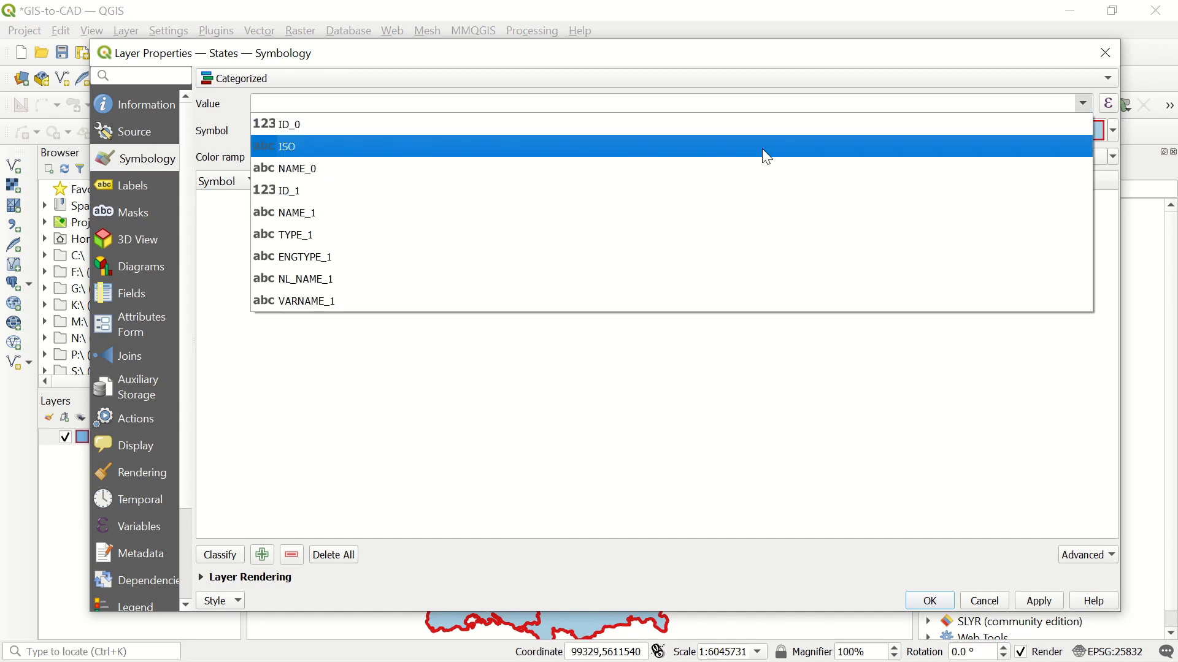
{"action": "left_click", "coordinate": [429, 212]}
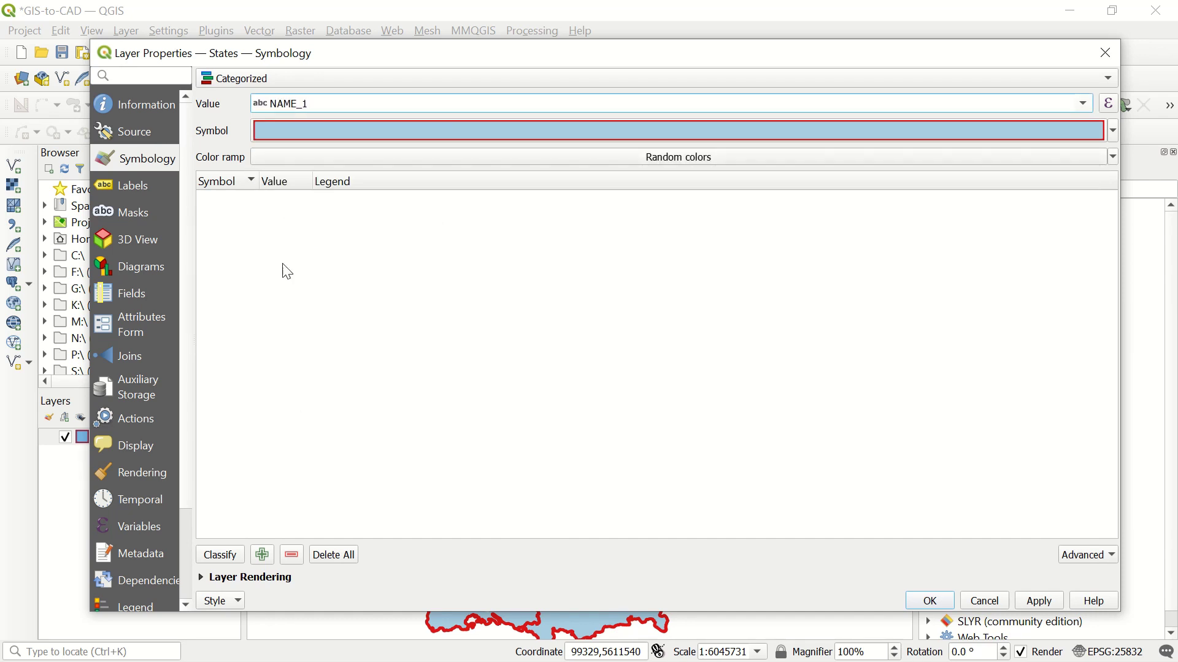
{"action": "left_click", "coordinate": [216, 555]}
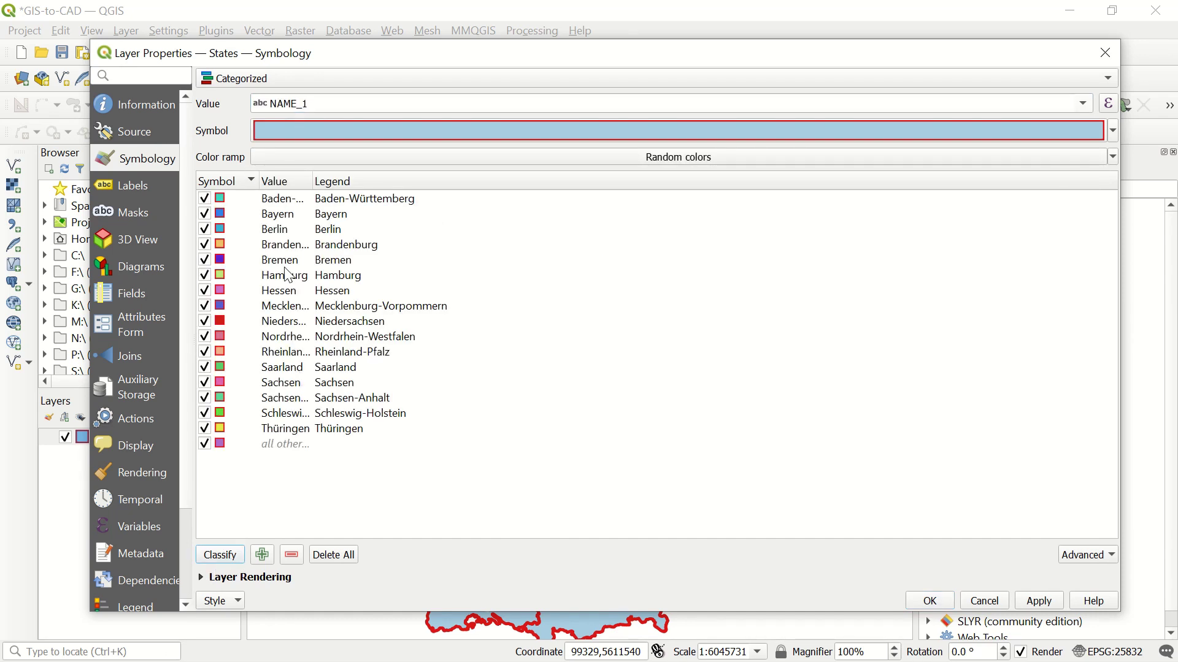
{"action": "left_click", "coordinate": [928, 600]}
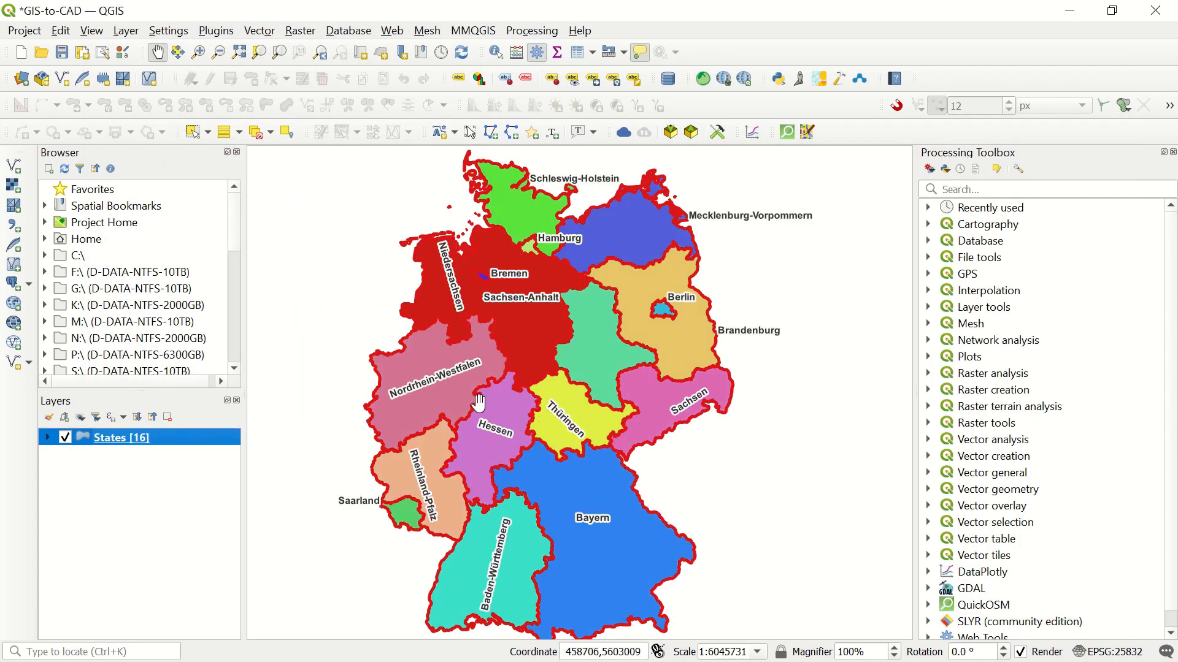
{"action": "right_click", "coordinate": [123, 437]}
{"action": "left_click", "coordinate": [182, 428]}
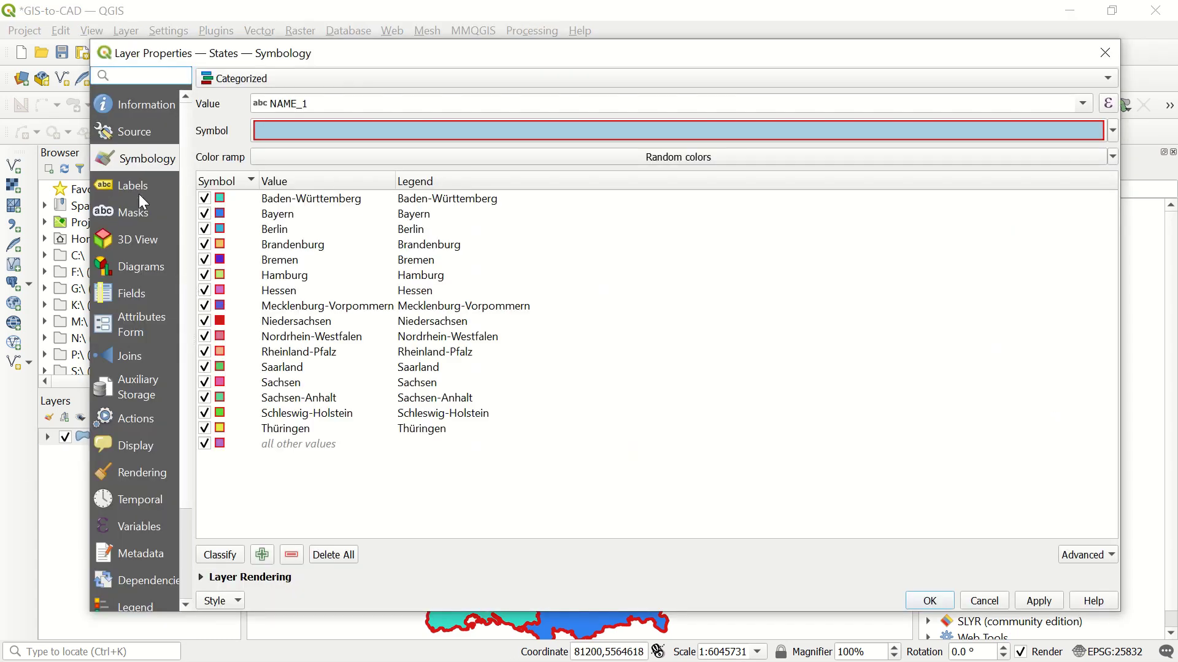
{"action": "left_click", "coordinate": [138, 186]}
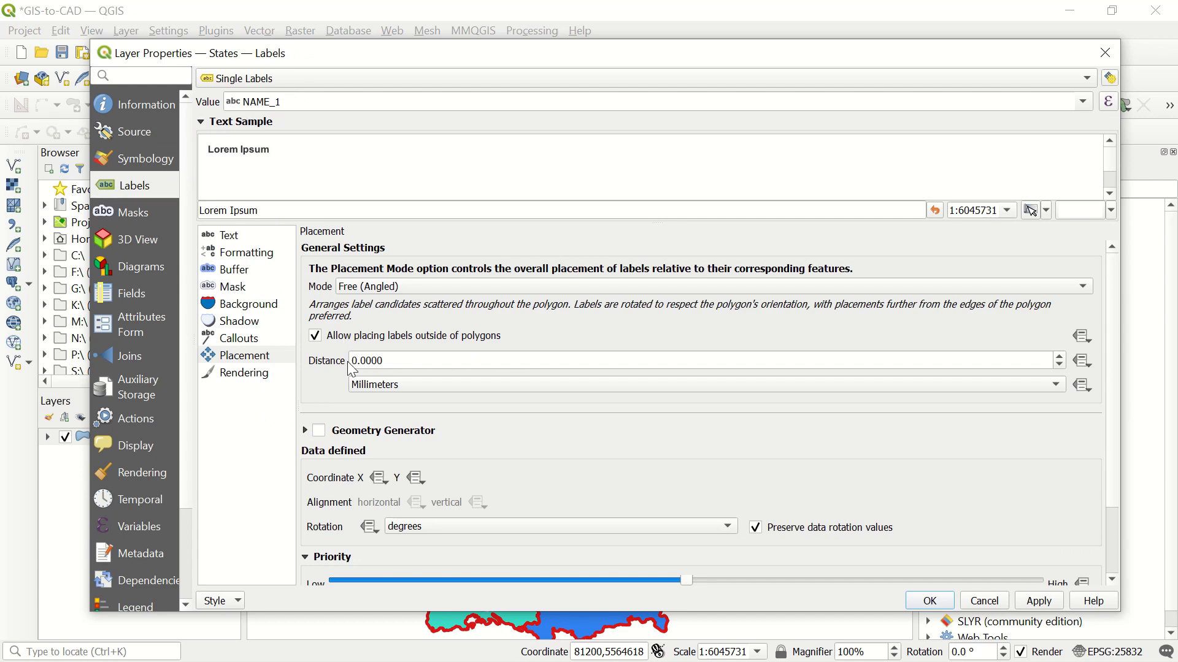
{"action": "left_click", "coordinate": [261, 237]}
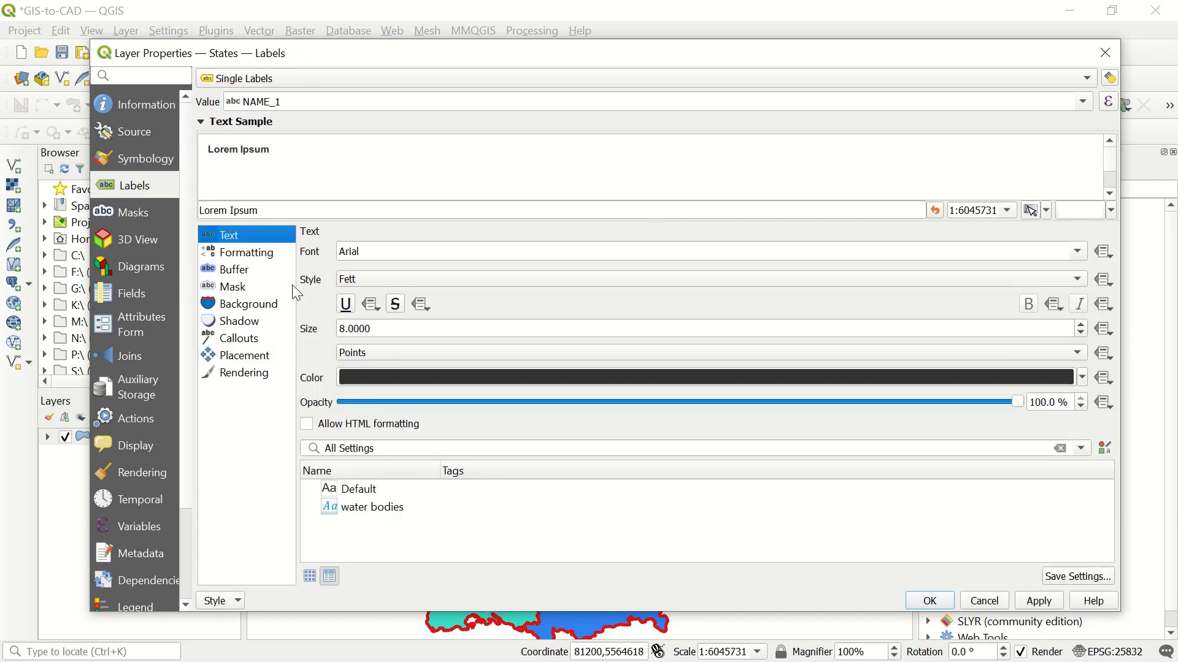
{"action": "left_click", "coordinate": [251, 273]}
{"action": "left_click", "coordinate": [258, 358]}
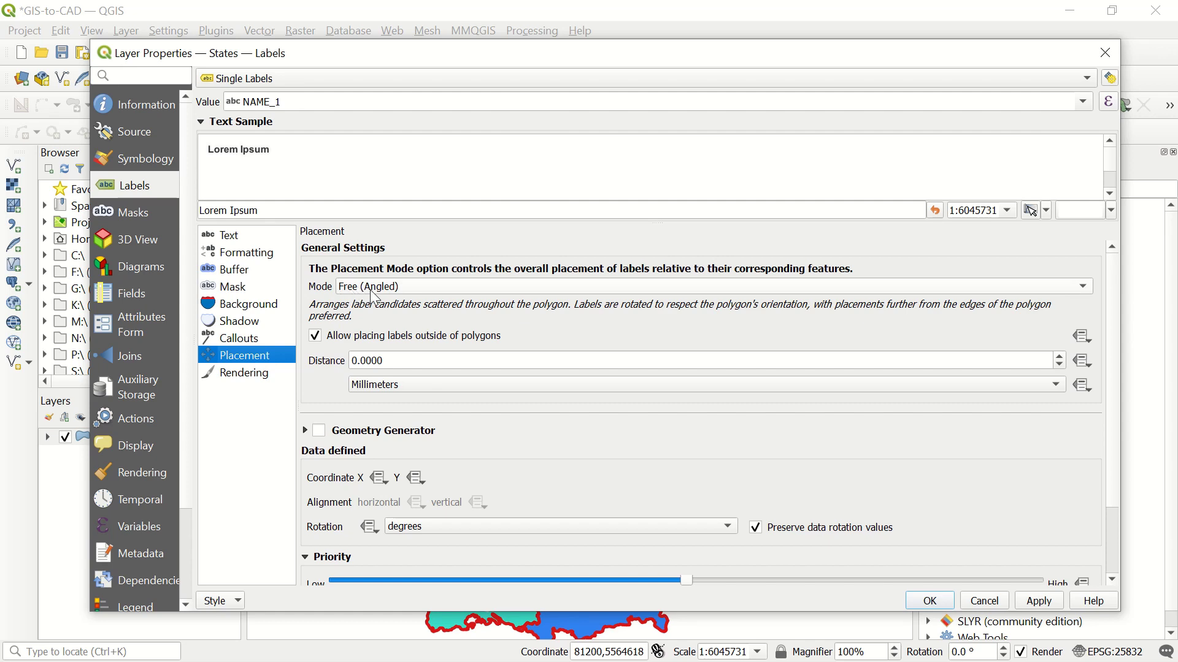
{"action": "left_click", "coordinate": [927, 603]}
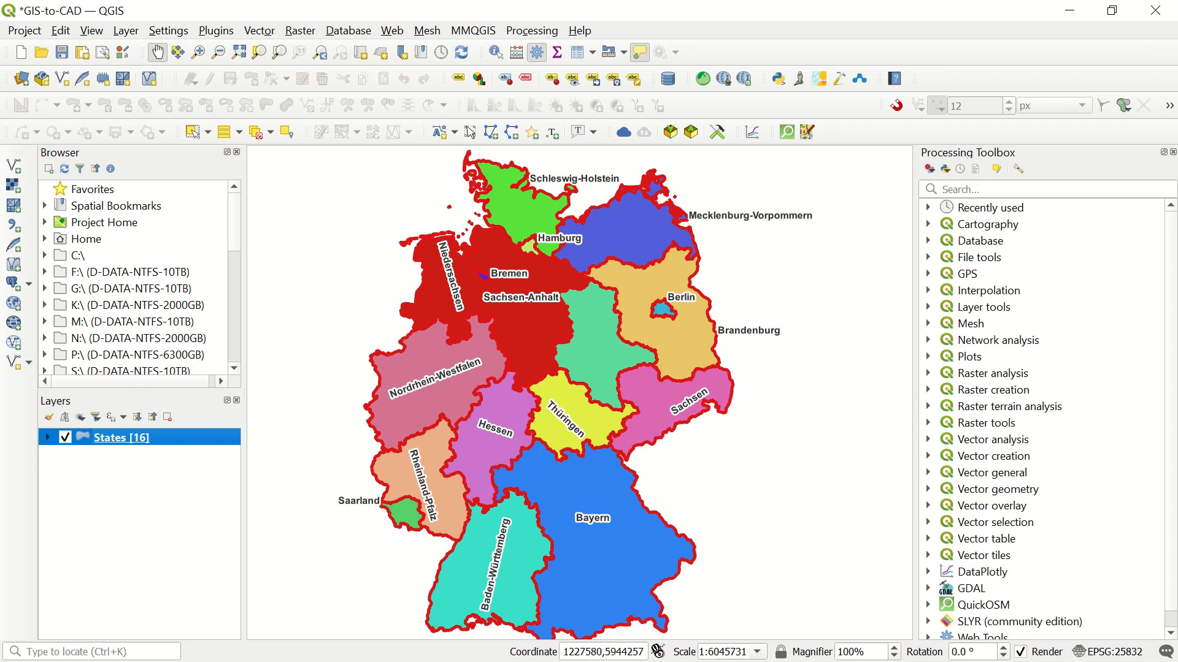
Step: Start a project DXF export and set the output file to test7.dxf
{"action": "left_click", "coordinate": [23, 32]}
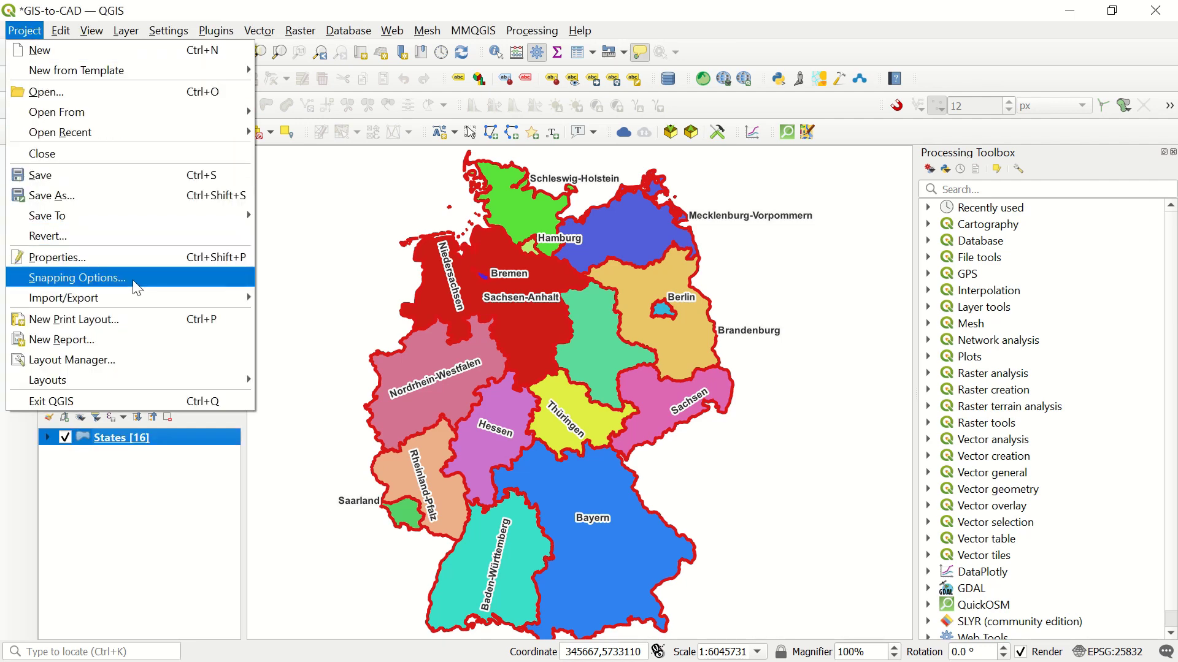
{"action": "mouse_move", "coordinate": [134, 290]}
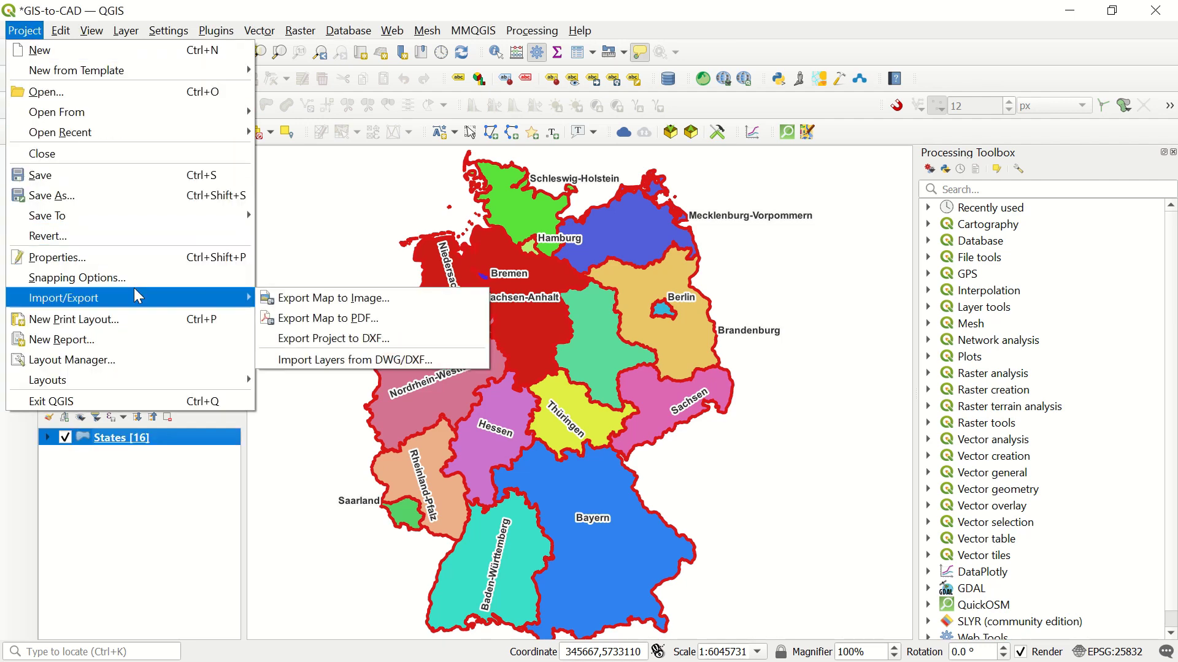
{"action": "left_click", "coordinate": [356, 339]}
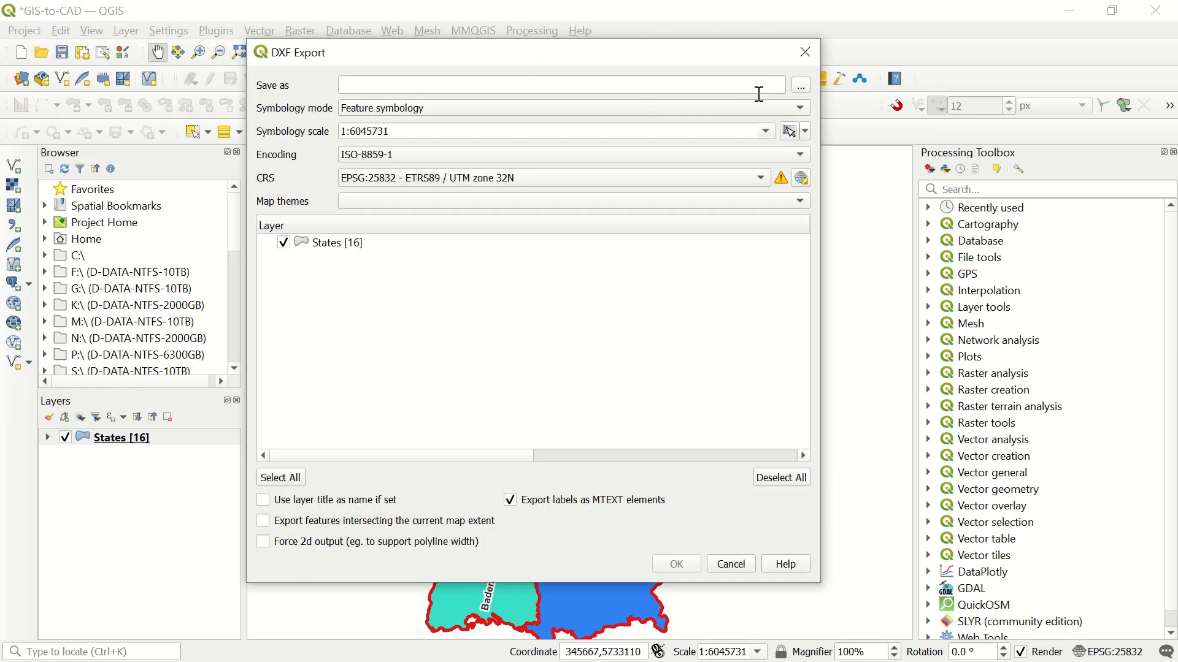
{"action": "left_click", "coordinate": [801, 85]}
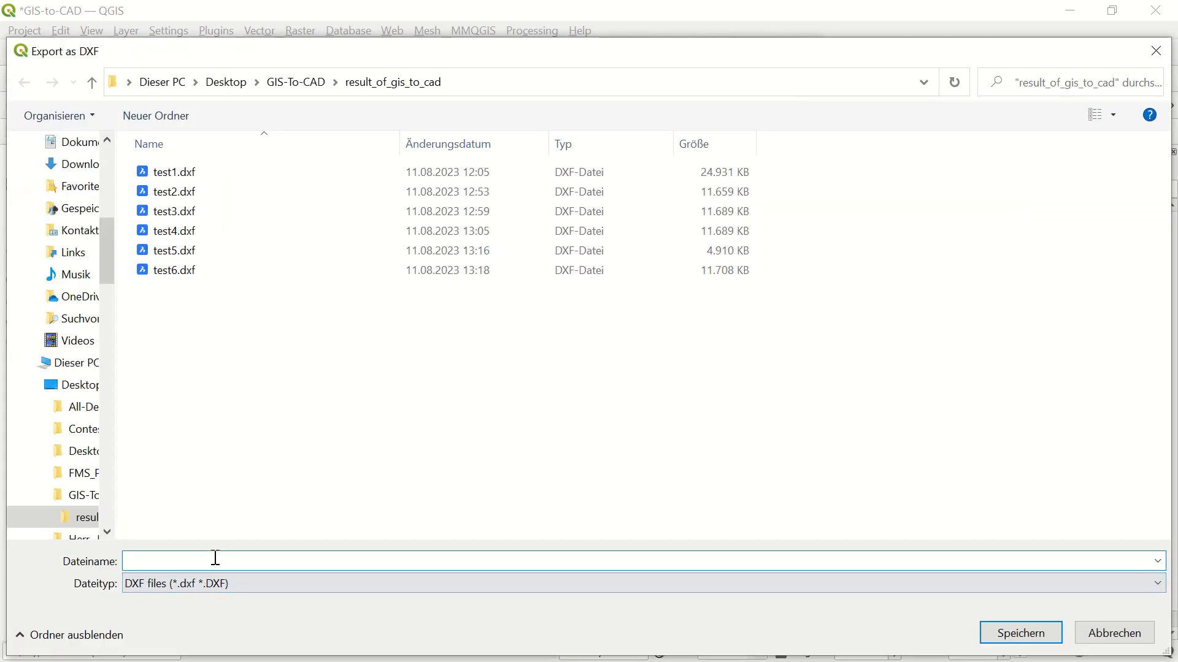
{"action": "type", "text": "test7"}
{"action": "left_click", "coordinate": [1042, 637]}
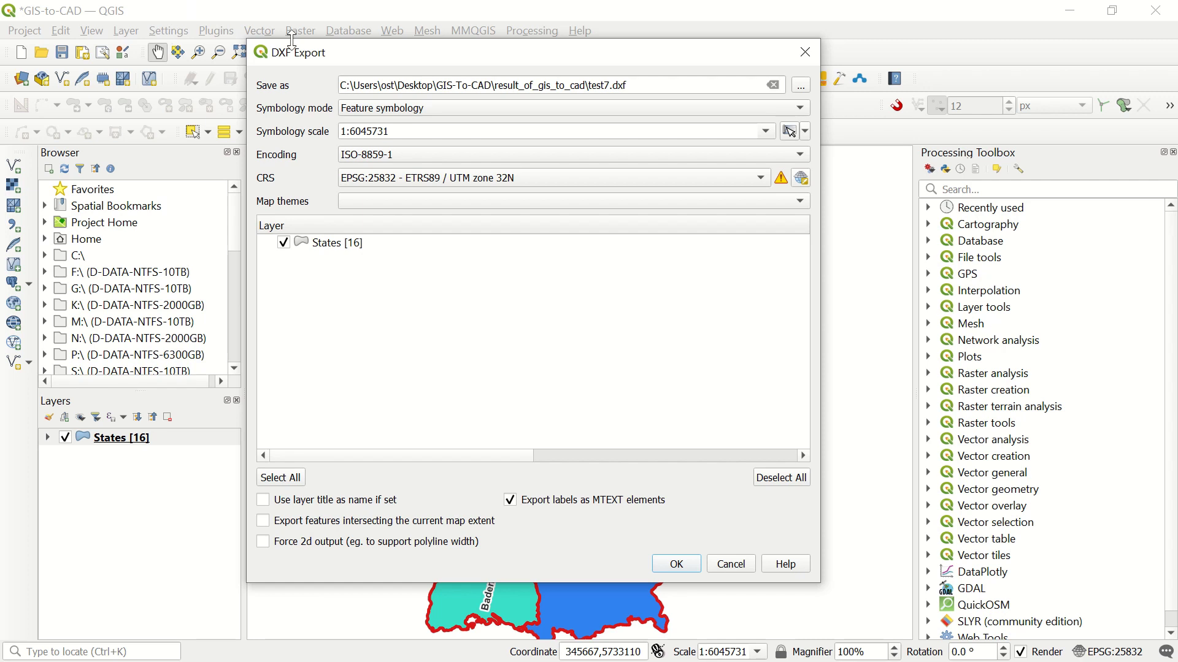
Step: Set the DXF export symbology mode to Feature symbology, keeping scale 1:6045731
{"action": "left_click", "coordinate": [411, 109]}
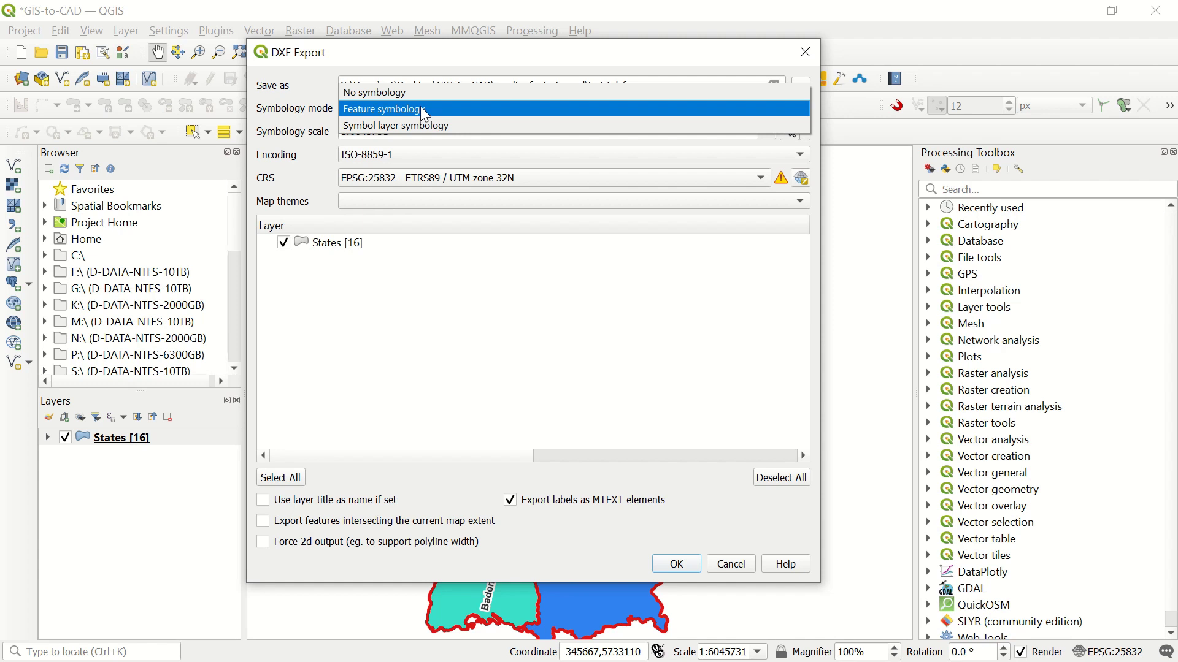
{"action": "left_click", "coordinate": [425, 111]}
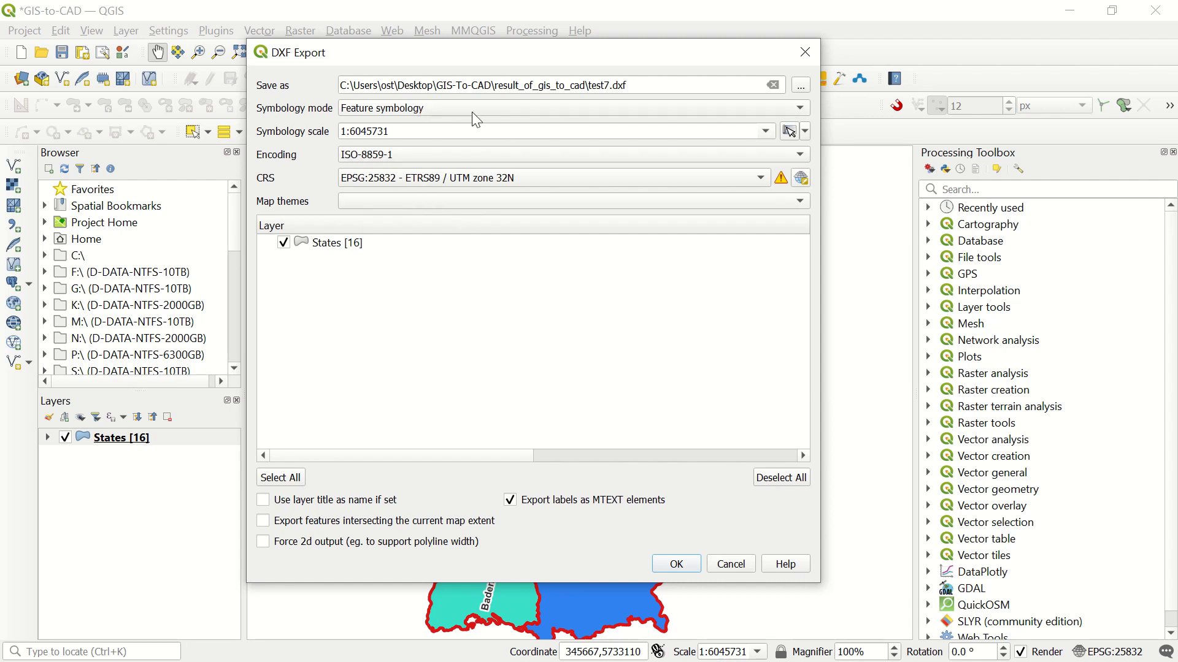
{"action": "left_click", "coordinate": [422, 106]}
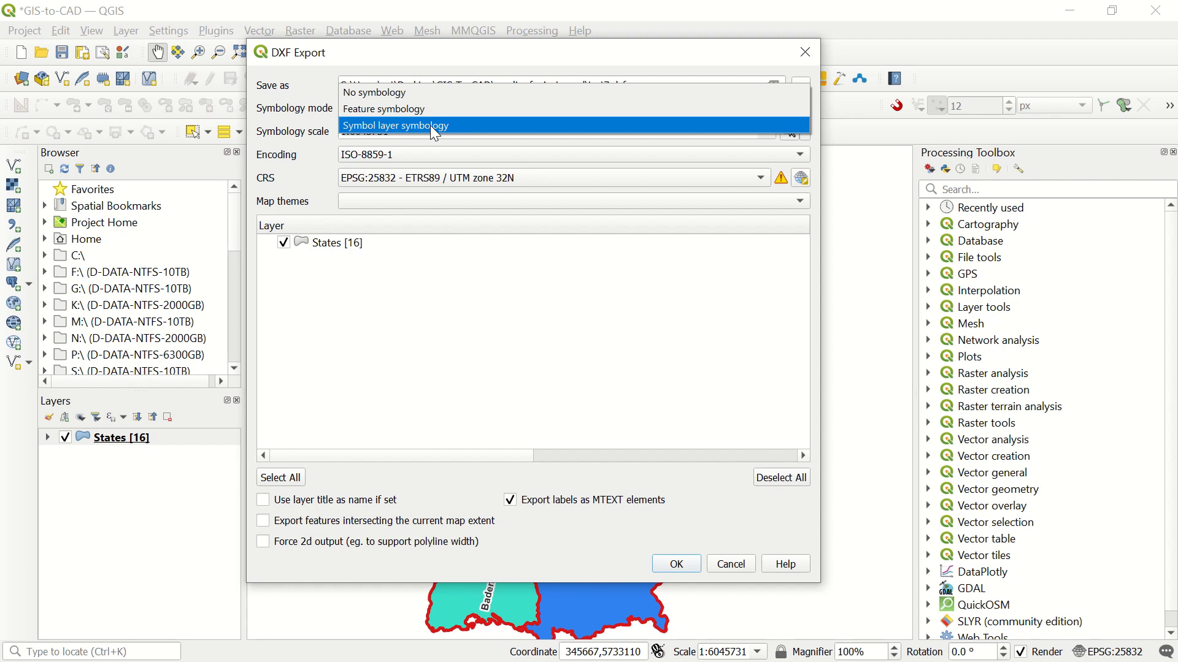
{"action": "left_click", "coordinate": [426, 109]}
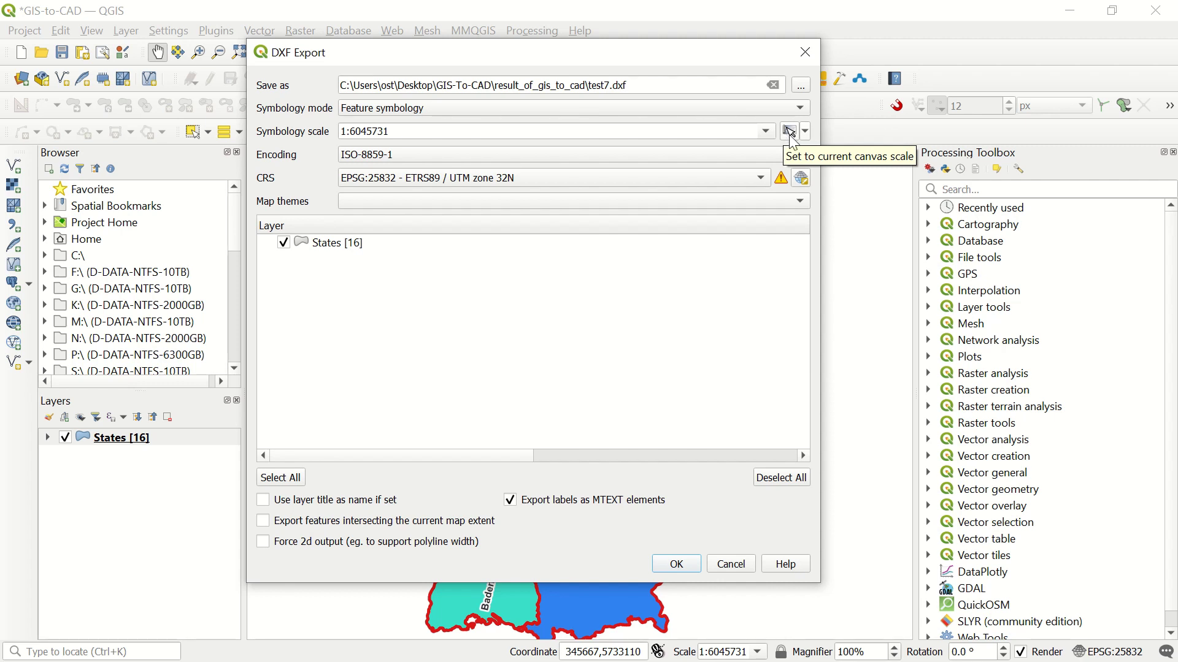
{"action": "left_click", "coordinate": [790, 133]}
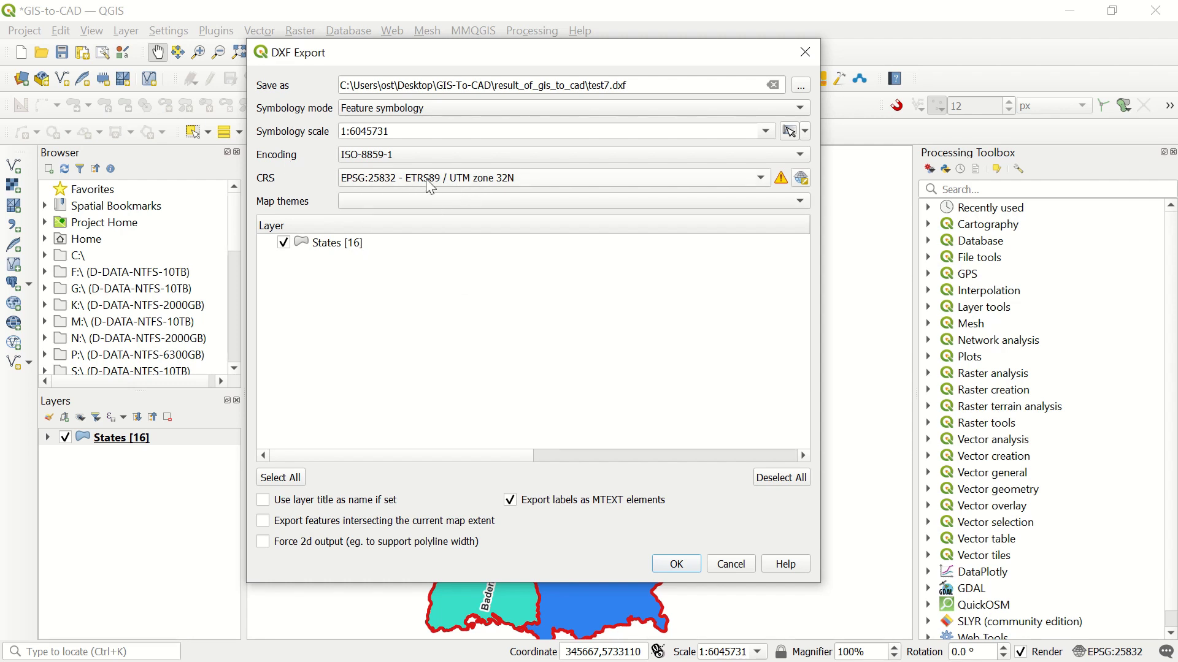
{"action": "left_click", "coordinate": [409, 207]}
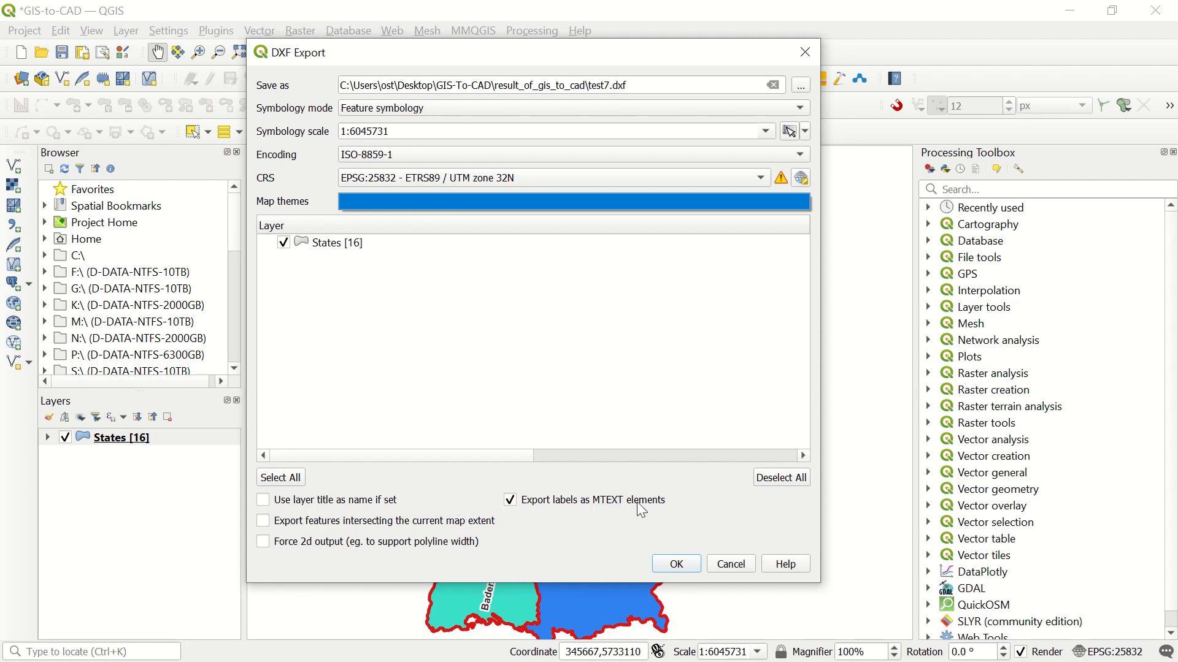
{"action": "left_click", "coordinate": [292, 479]}
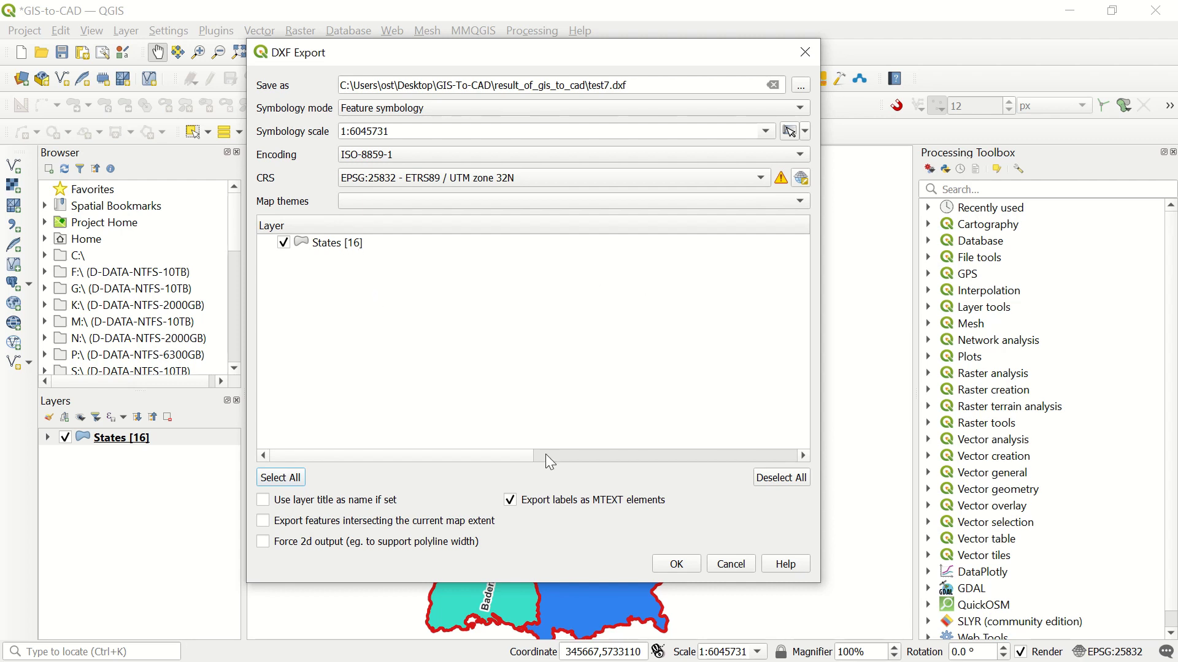
Step: Run the DXF export, then launch test7.dxf from result_of_gis_to_cad in BricsCAD
{"action": "left_click", "coordinate": [692, 567]}
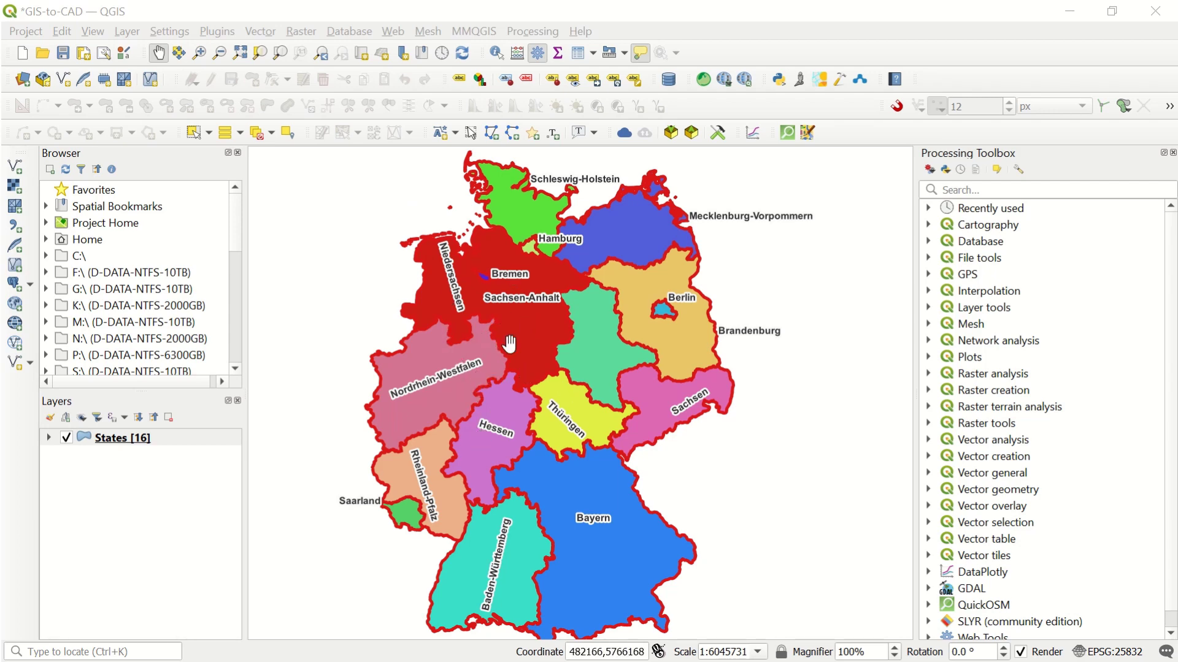
{"action": "scroll", "coordinate": [495, 367], "scroll_direction": "up", "scroll_amount": 1}
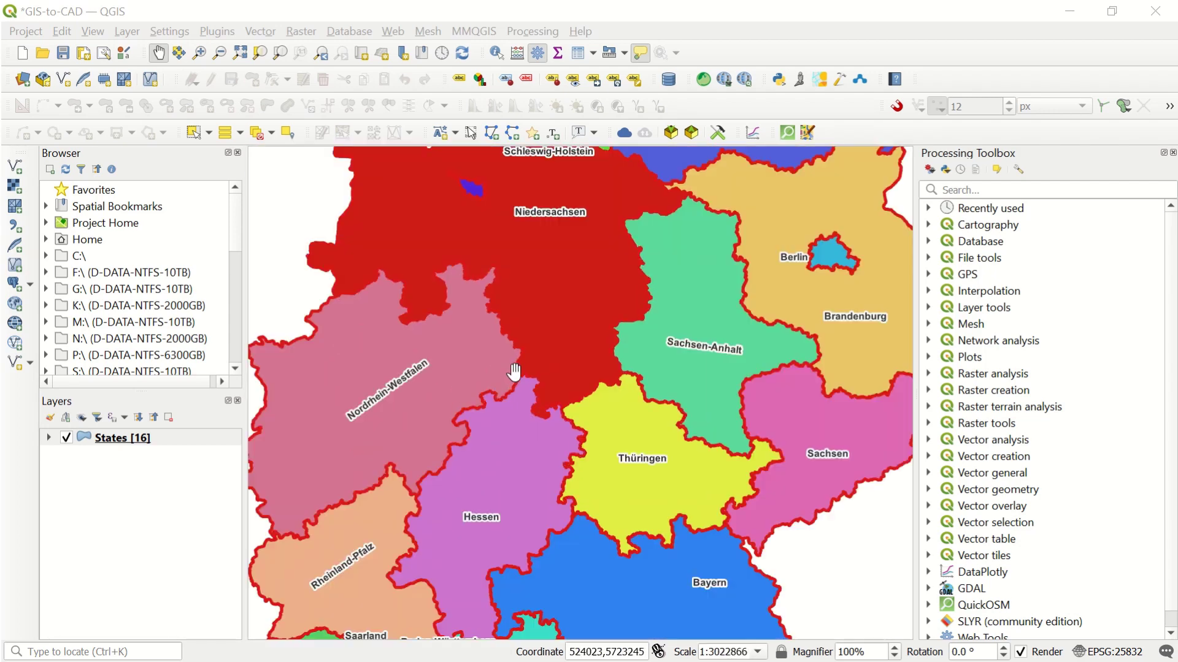
{"action": "scroll", "coordinate": [571, 381], "scroll_direction": "down", "scroll_amount": 1}
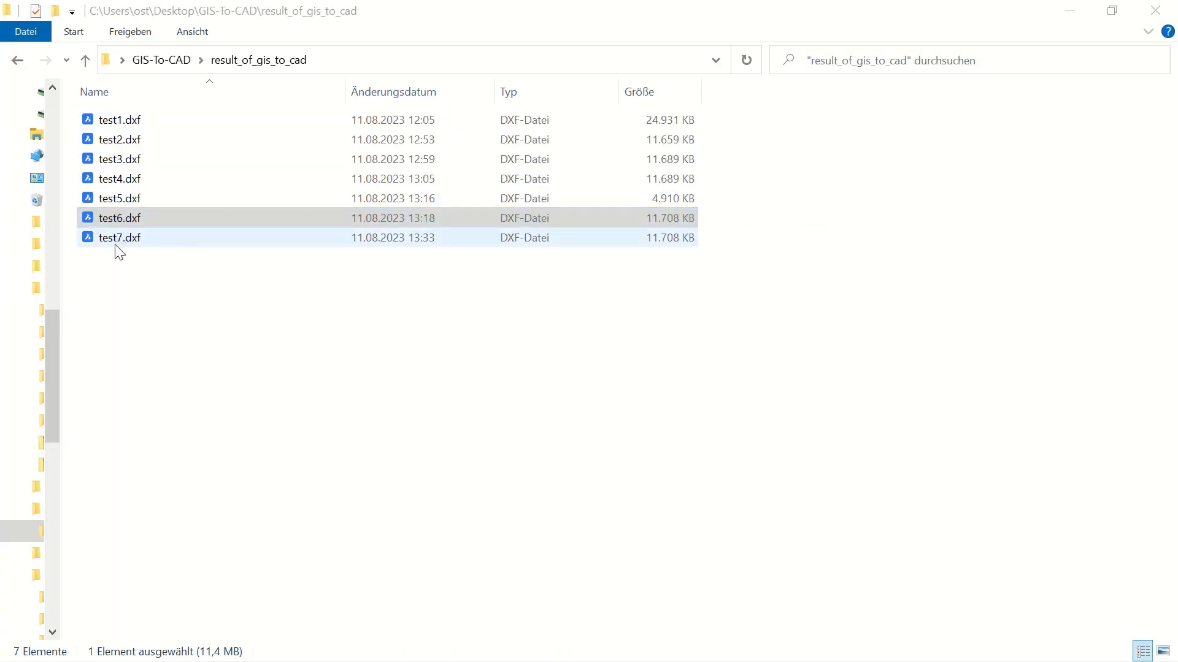
{"action": "double_click", "coordinate": [166, 244]}
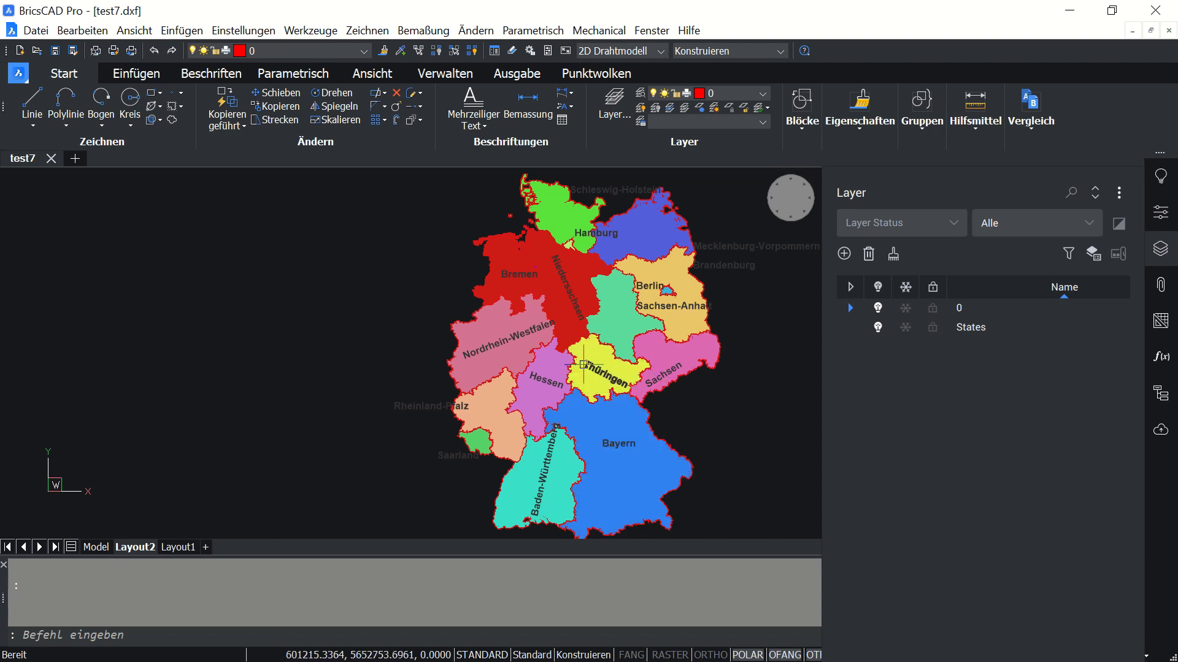
Step: Zoom in and out over the coloured, labelled German states map in BricsCAD
{"action": "scroll", "coordinate": [592, 338], "scroll_direction": "up", "scroll_amount": 2}
{"action": "scroll", "coordinate": [490, 327], "scroll_direction": "up", "scroll_amount": 2}
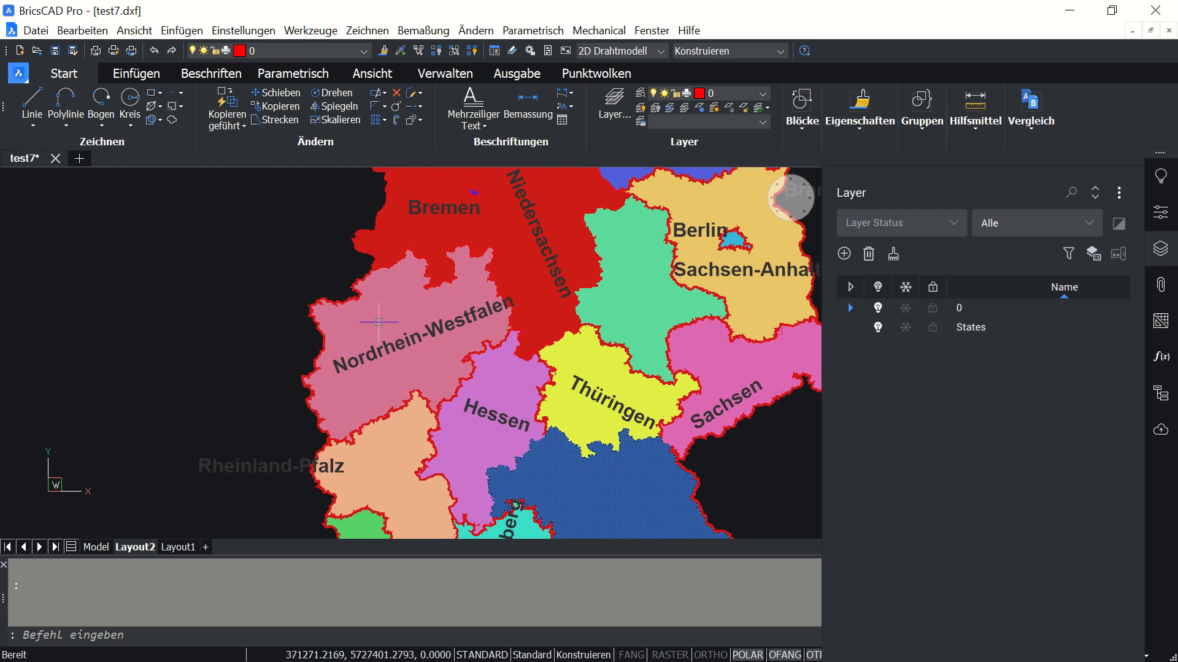
{"action": "scroll", "coordinate": [579, 398], "scroll_direction": "down", "scroll_amount": 2}
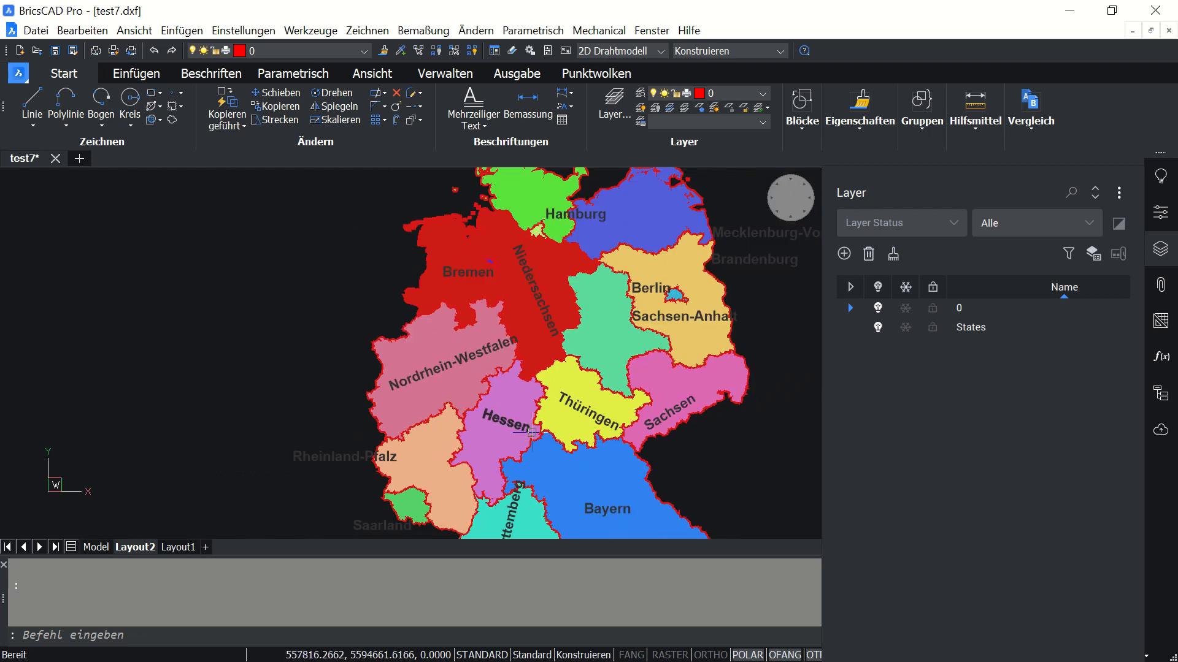
{"action": "scroll", "coordinate": [491, 404], "scroll_direction": "down", "scroll_amount": 2}
{"action": "scroll", "coordinate": [632, 202], "scroll_direction": "up", "scroll_amount": 3}
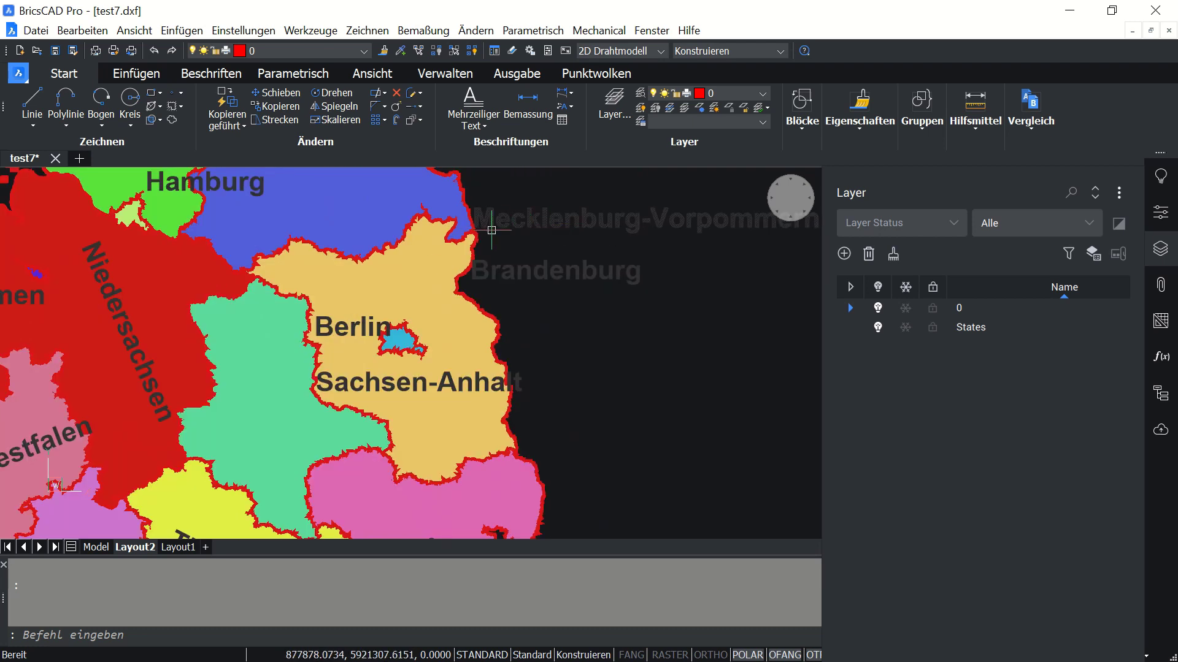
{"action": "scroll", "coordinate": [493, 250], "scroll_direction": "down", "scroll_amount": 1}
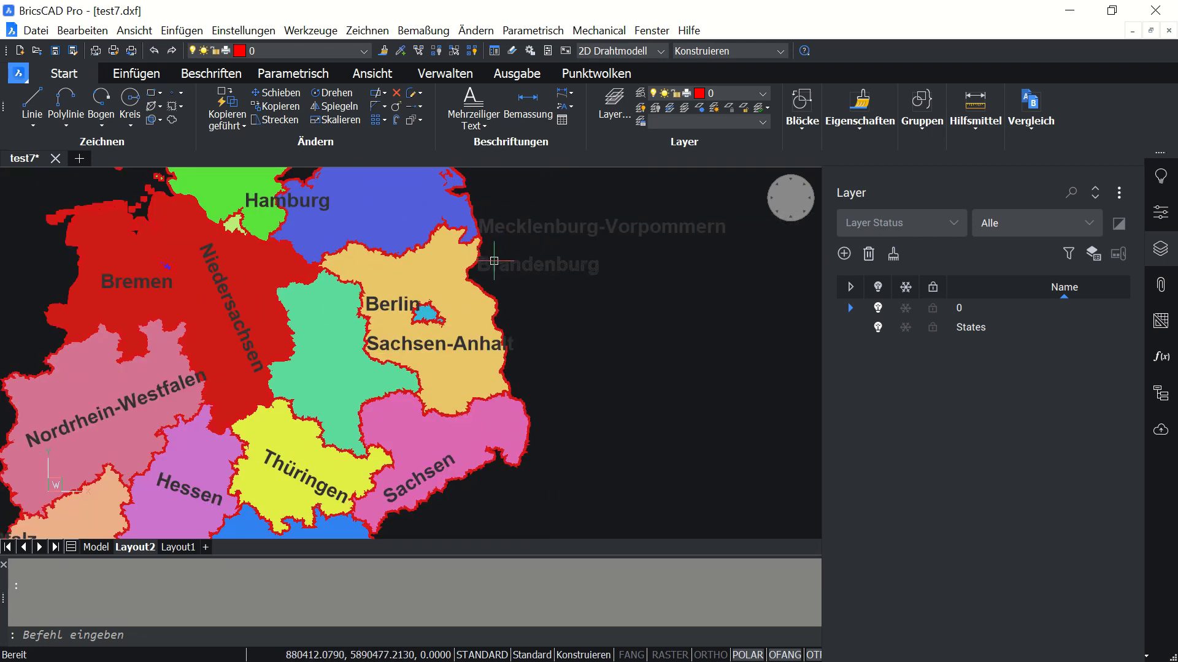
{"action": "scroll", "coordinate": [493, 263], "scroll_direction": "down", "scroll_amount": 1}
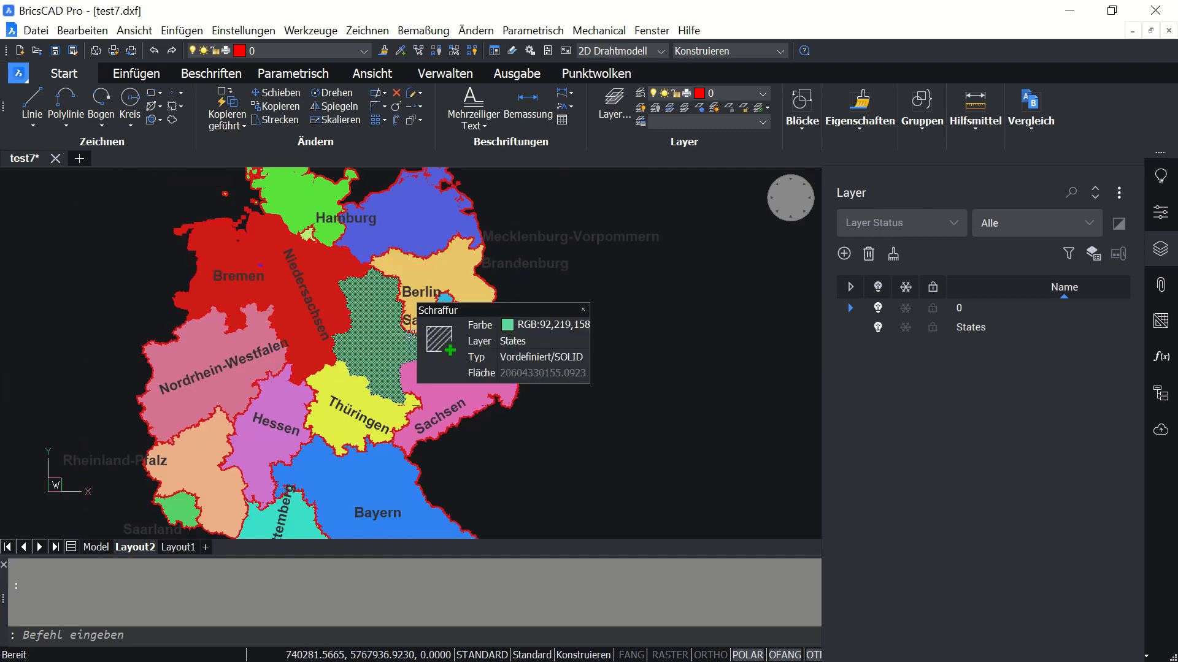
{"action": "left_click_drag", "start_coordinate": [405, 294], "coordinate": [602, 150]}
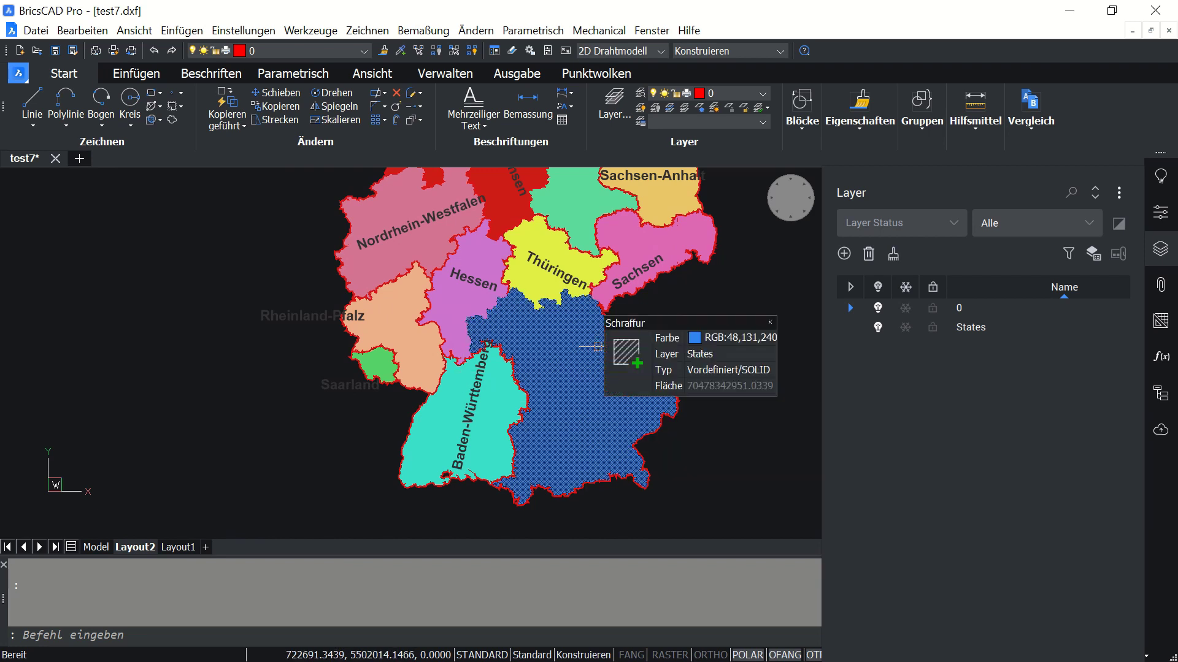
{"action": "left_click_drag", "start_coordinate": [580, 230], "coordinate": [521, 316]}
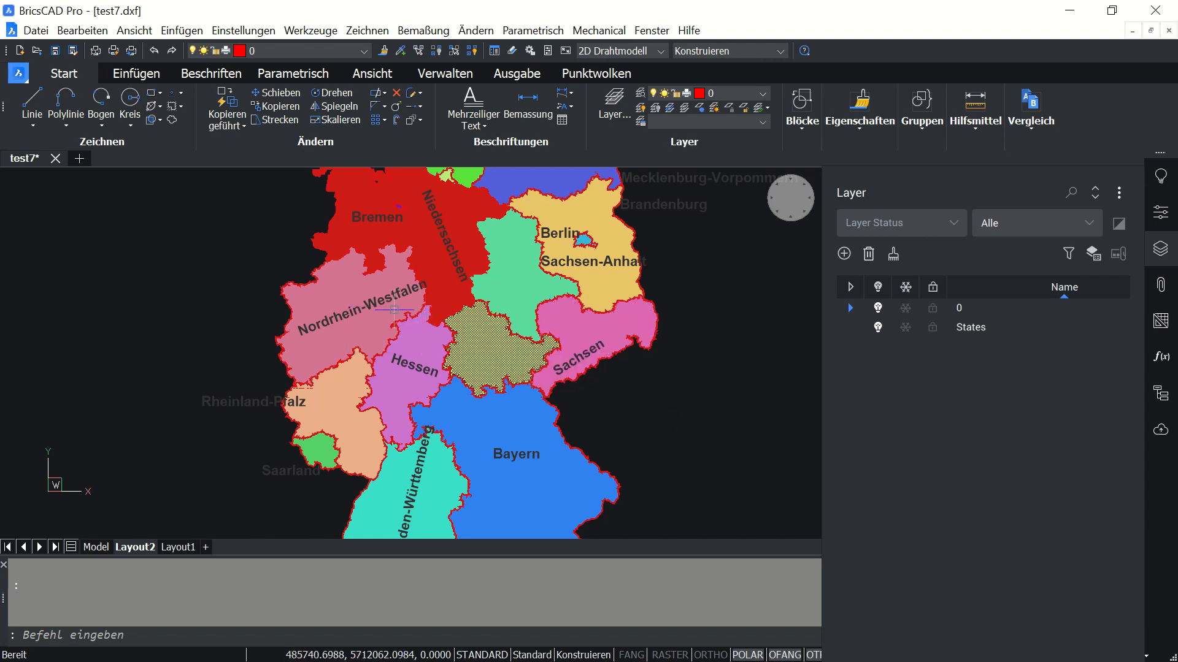
{"action": "mouse_move", "coordinate": [418, 329]}
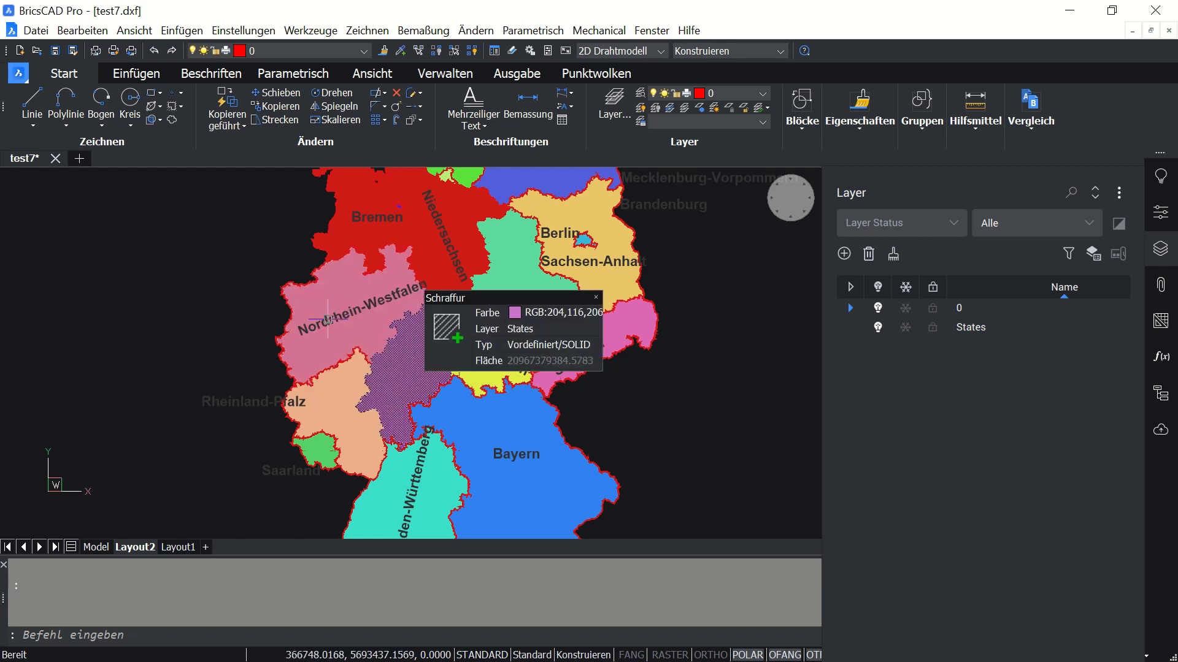